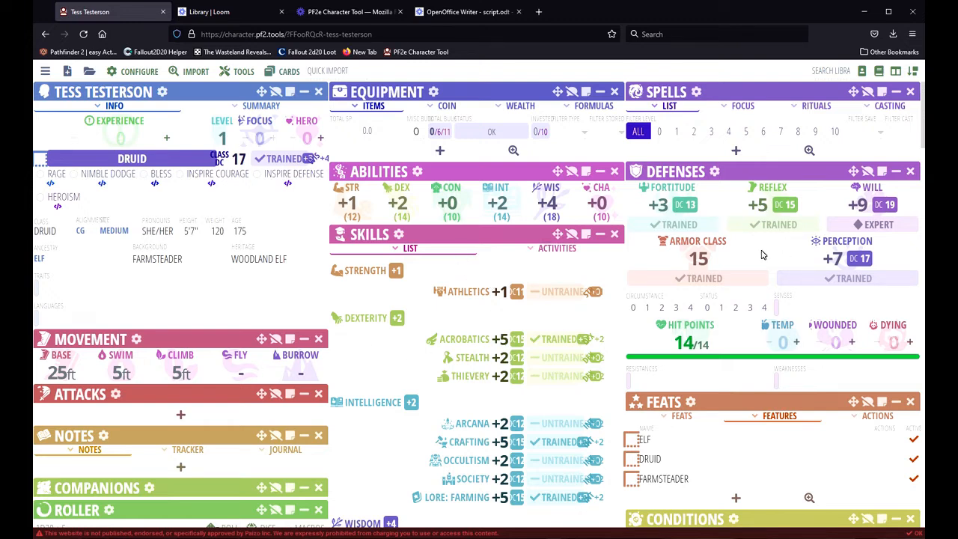
pyautogui.moveTo(760, 203)
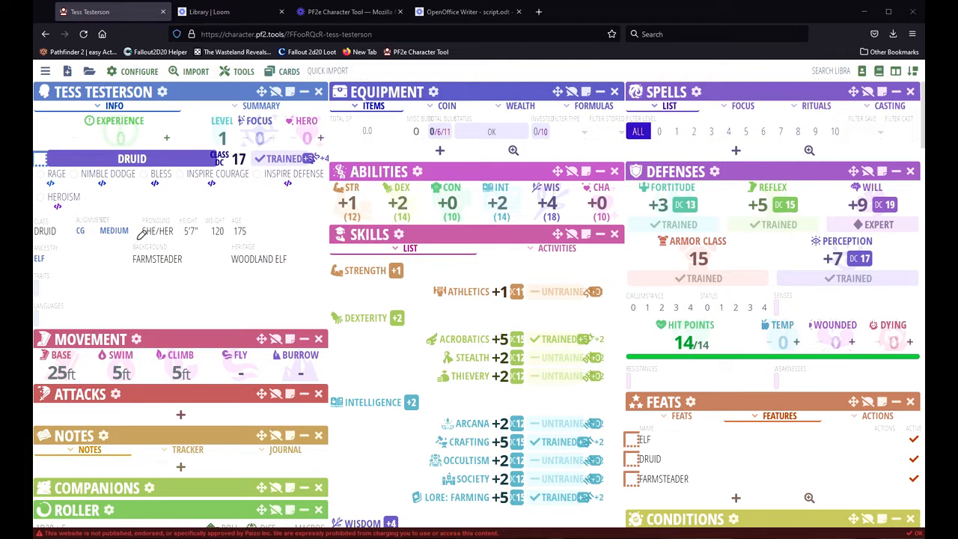
pyautogui.moveTo(126, 238); pyautogui.dragTo(261, 238)
pyautogui.moveTo(127, 266); pyautogui.dragTo(292, 266)
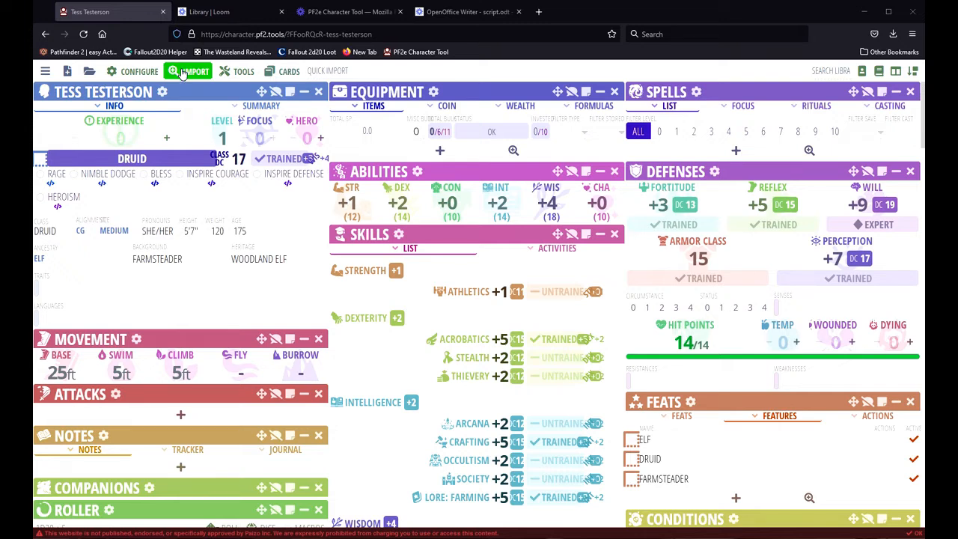
# Open the importer, search for "ANIMAL COM" and import the level 1 Animal Companion feat.
pyautogui.click(182, 72)
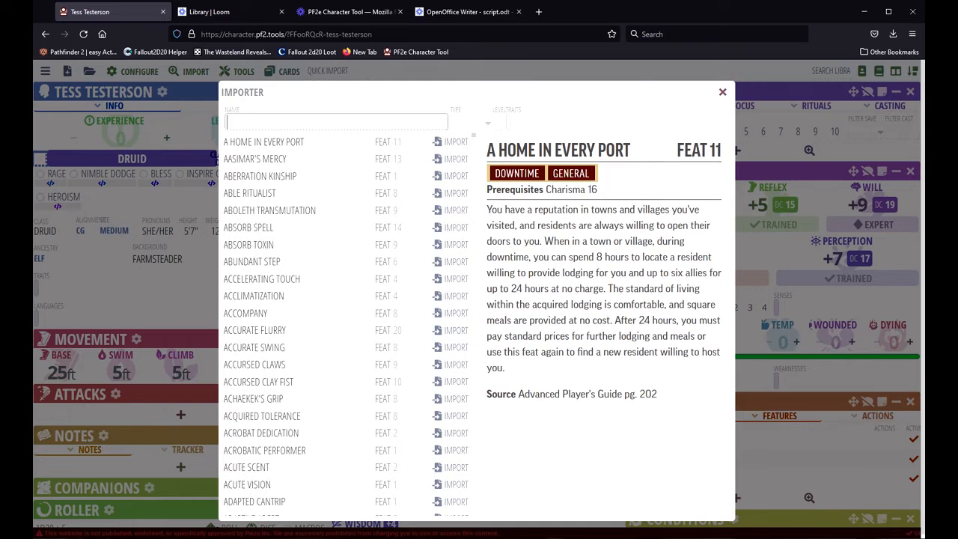
pyautogui.write('ANIMAL ORDER')
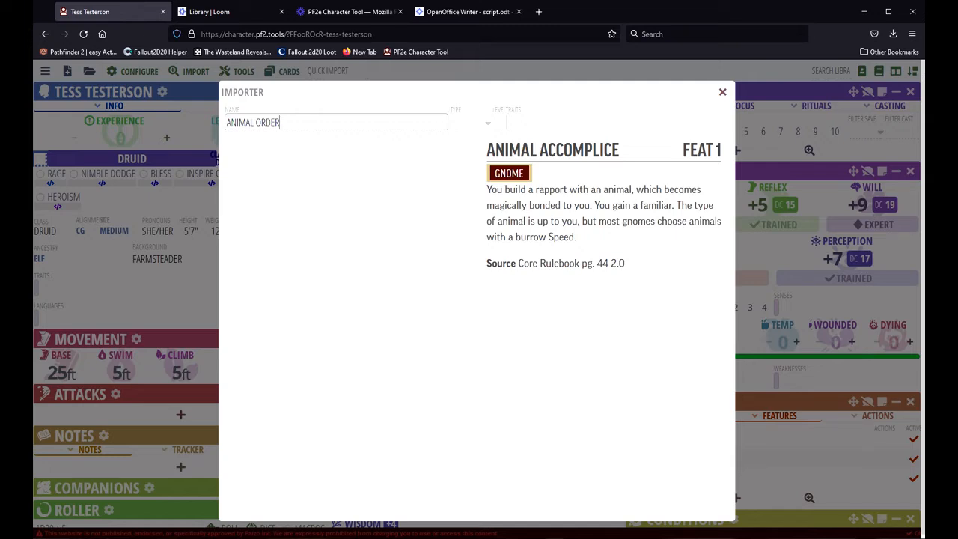
pyautogui.press('BackSpace')
pyautogui.press('BackSpace')
pyautogui.press('BackSpace')
pyautogui.press('BackSpace')
pyautogui.press('BackSpace')
pyautogui.press('BackSpace')
pyautogui.press('BackSpace')
pyautogui.press('BackSpace')
pyautogui.press('BackSpace')
pyautogui.press('BackSpace')
pyautogui.press('BackSpace')
pyautogui.press('BackSpace')
pyautogui.write('ANIMAL COM')
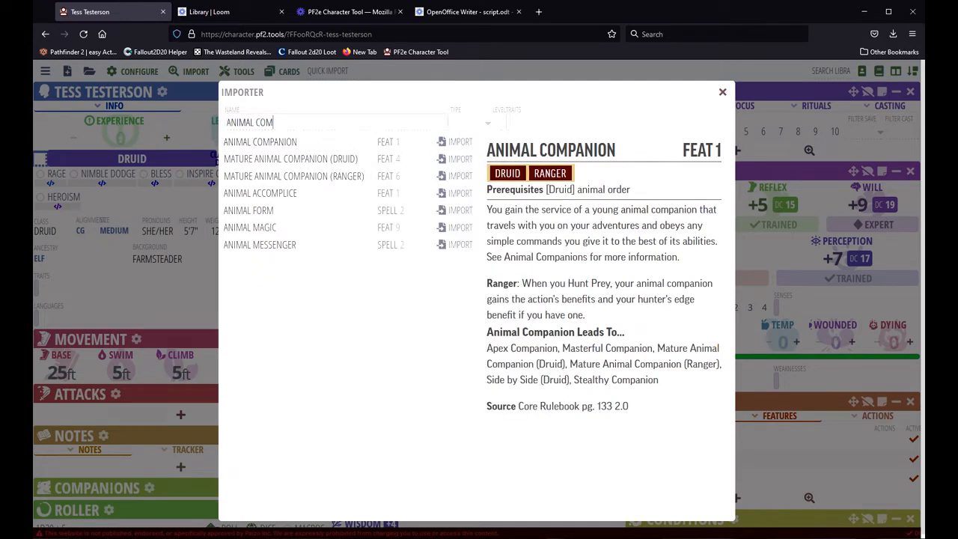
# Find the Woodland Elf heritage with "WOODLAN", import it into the character and close the importer.
pyautogui.hotkey('ctrl', 'a')
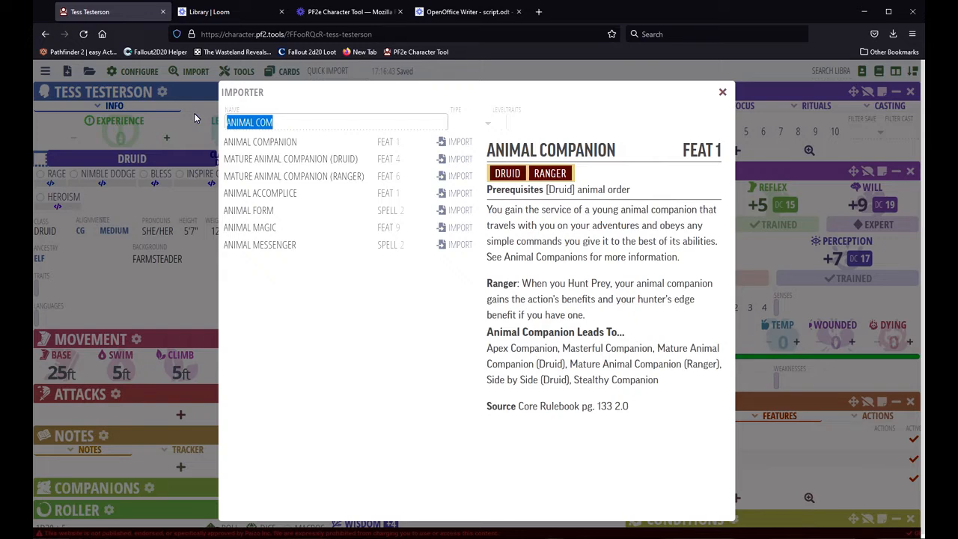
pyautogui.write('WOODLAN')
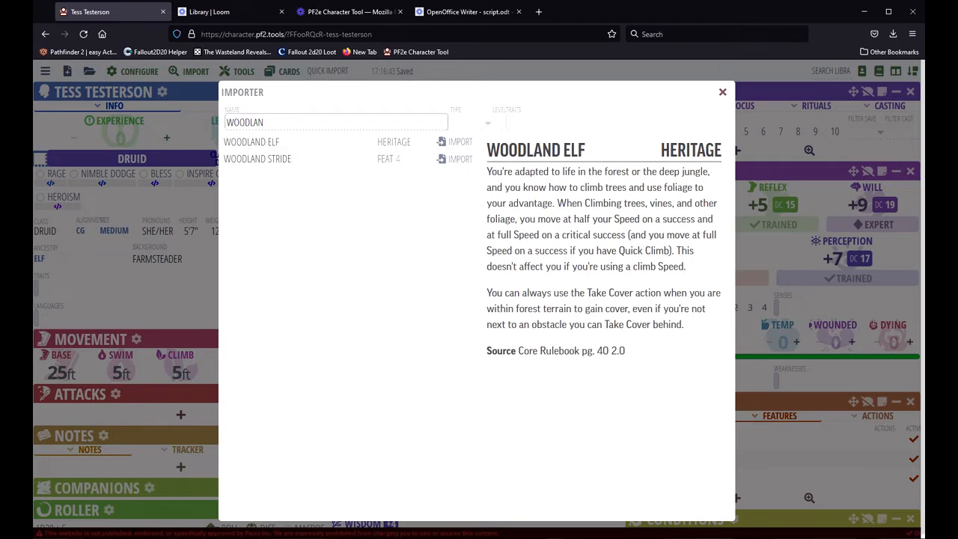
pyautogui.click(455, 145)
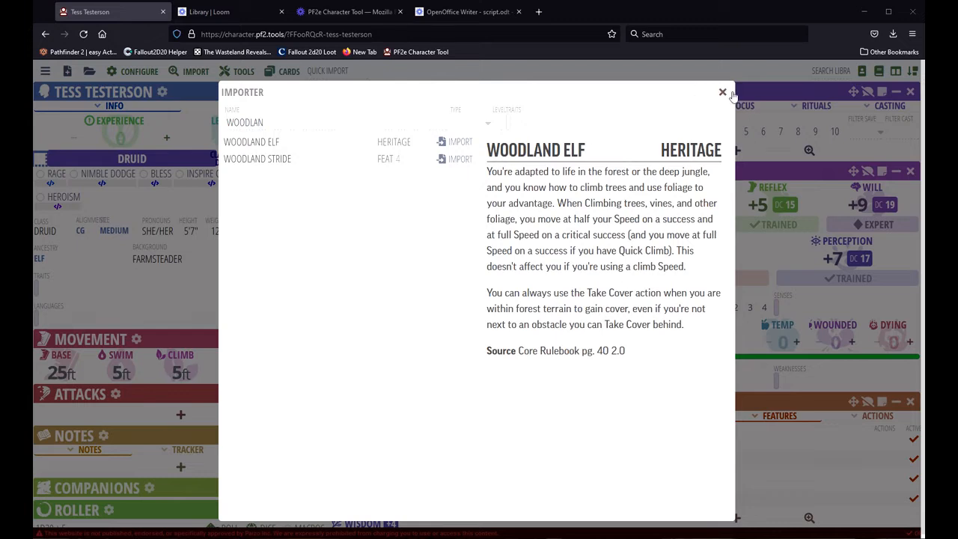
pyautogui.click(722, 92)
pyautogui.moveTo(666, 479)
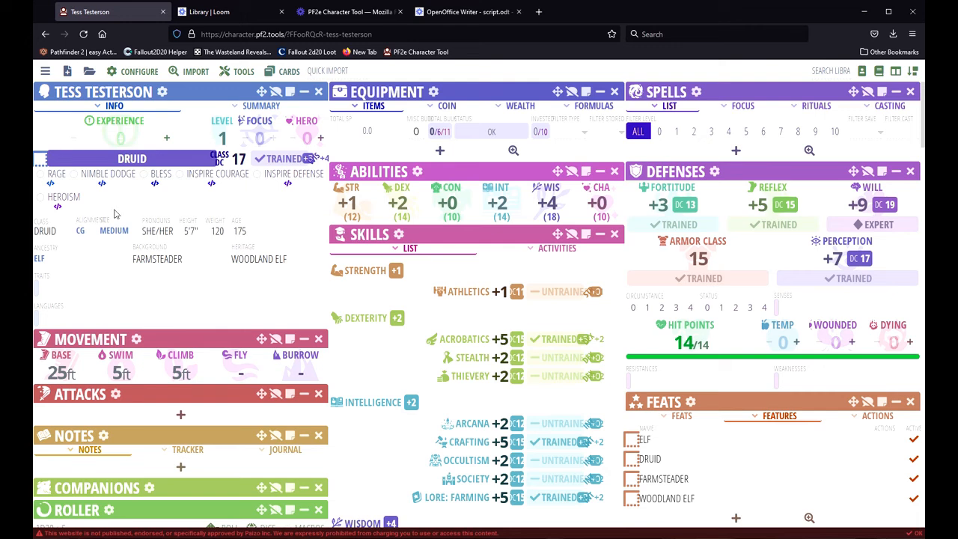
# Import the level 1 Forager and Shield Block feats into the character from the importer.
pyautogui.click(201, 72)
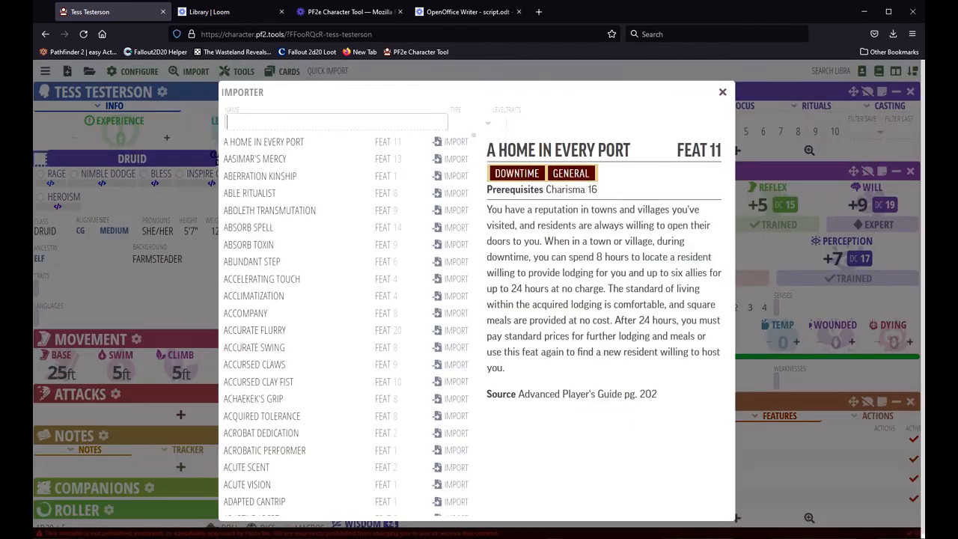
pyautogui.write('forager')
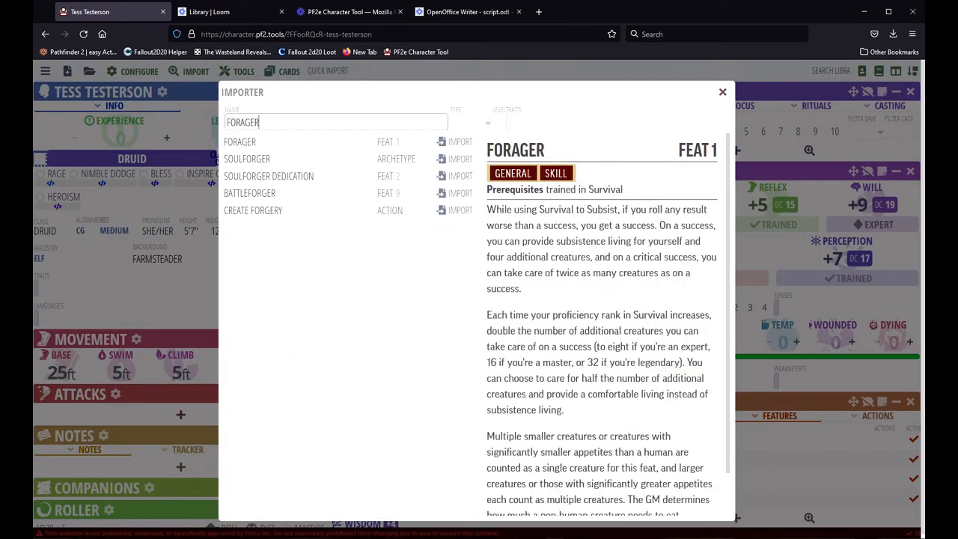
pyautogui.moveTo(323, 124); pyautogui.dragTo(203, 124)
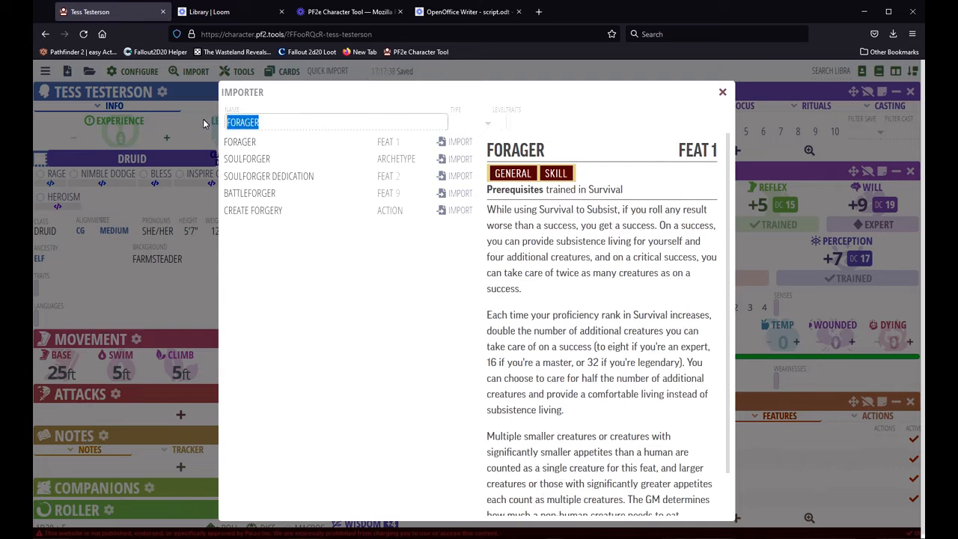
pyautogui.write('shlied')
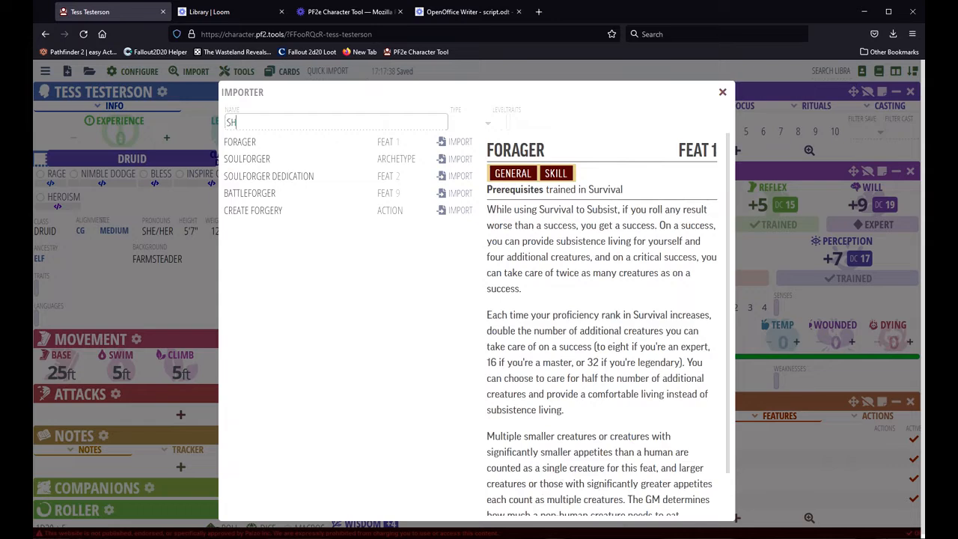
pyautogui.press('BackSpace')
pyautogui.press('BackSpace')
pyautogui.press('BackSpace')
pyautogui.press('BackSpace')
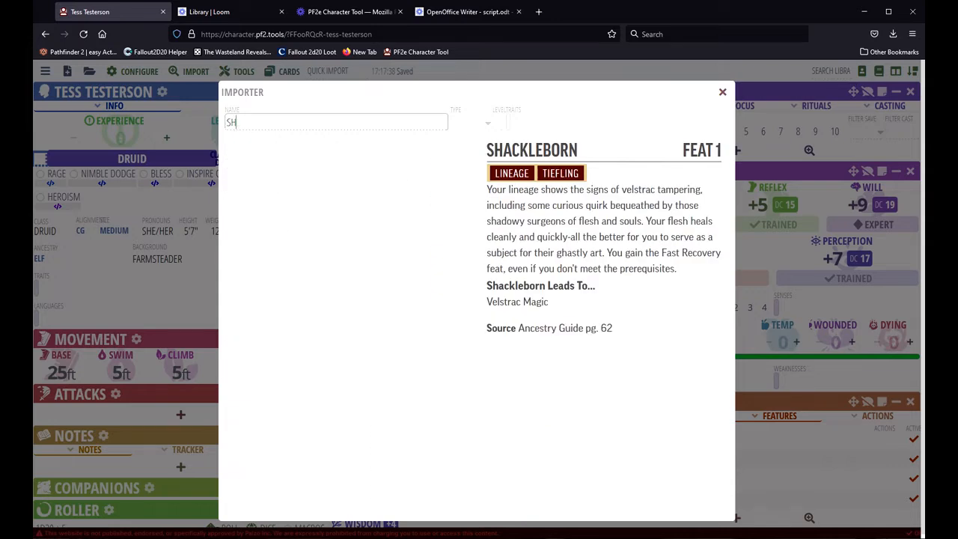
pyautogui.write('ield b')
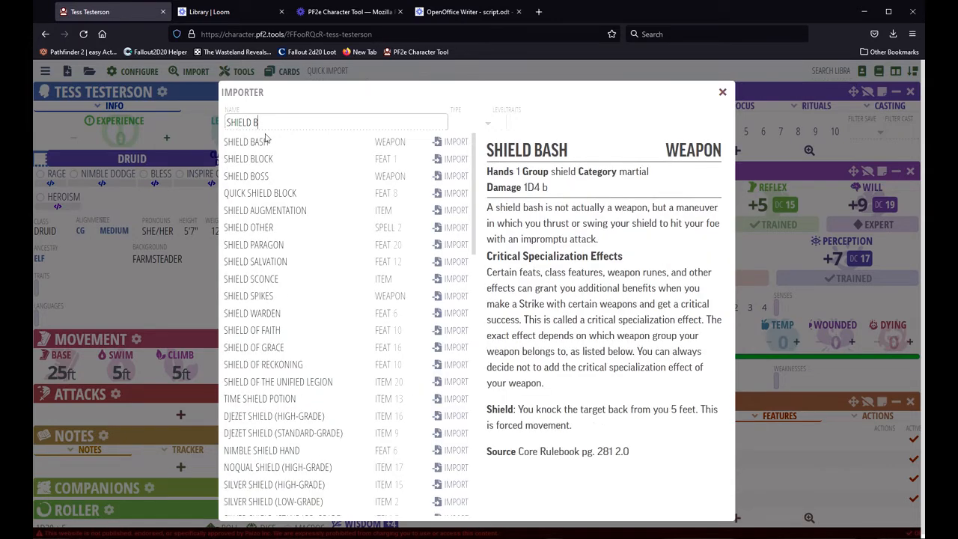
pyautogui.click(449, 158)
# Import the Wild Empathy feat and the Druidic language into the character.
pyautogui.hotkey('ctrl', 'a')
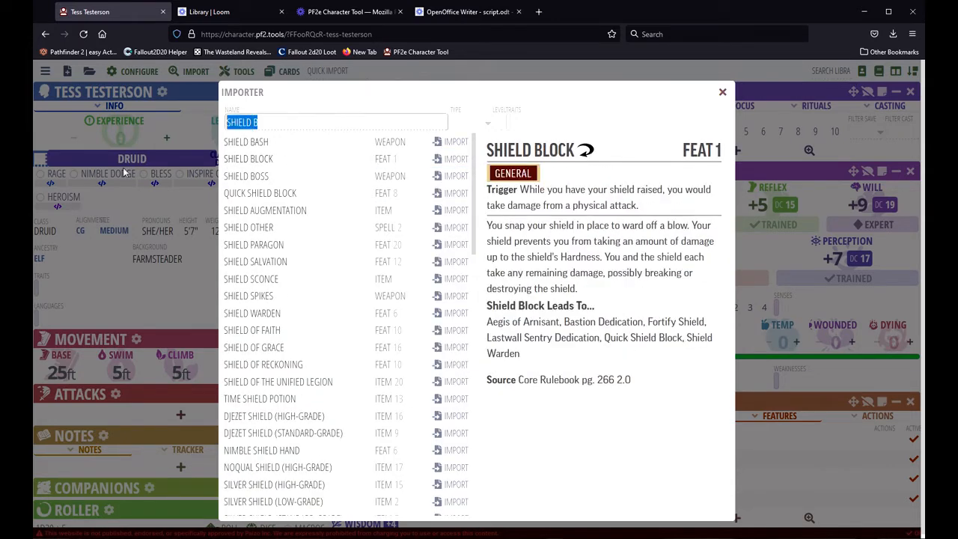
pyautogui.write('wild em')
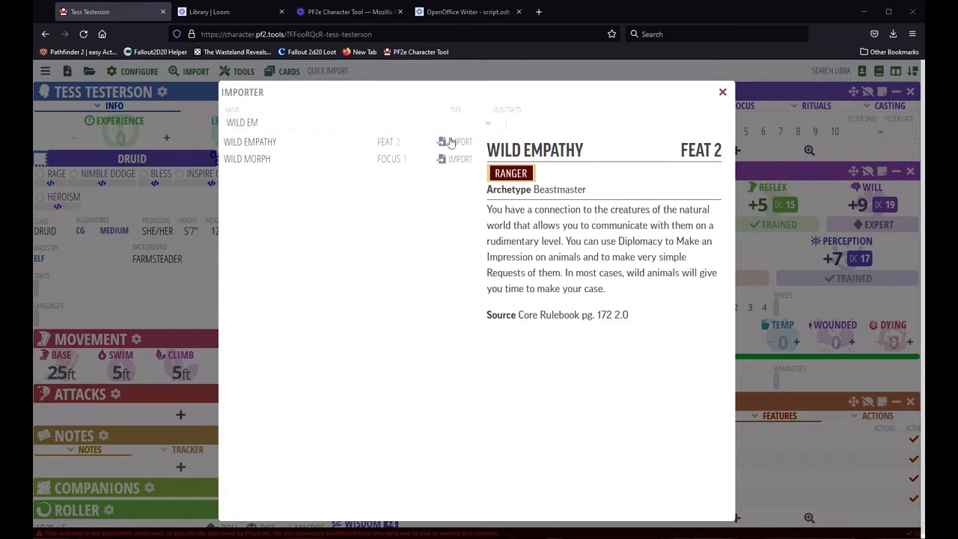
pyautogui.moveTo(451, 144)
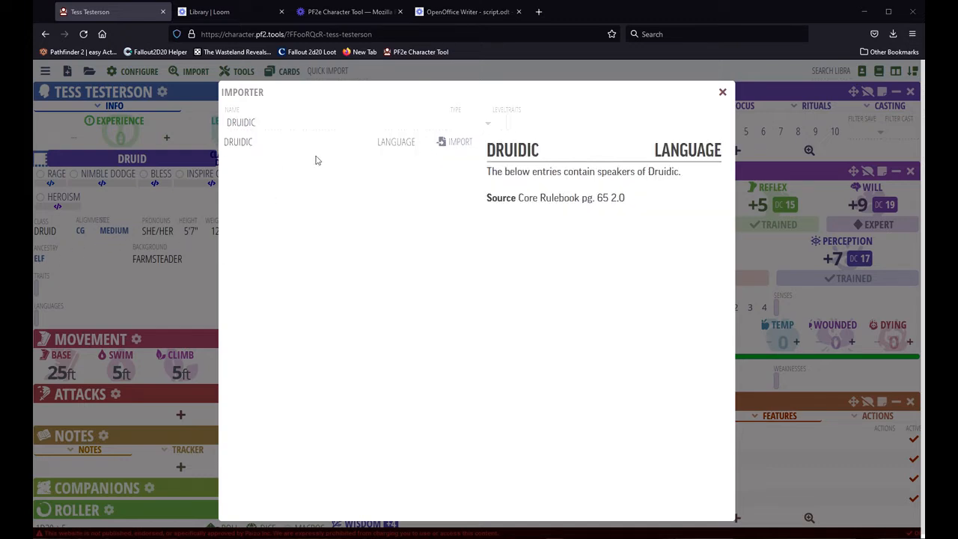
pyautogui.moveTo(451, 145)
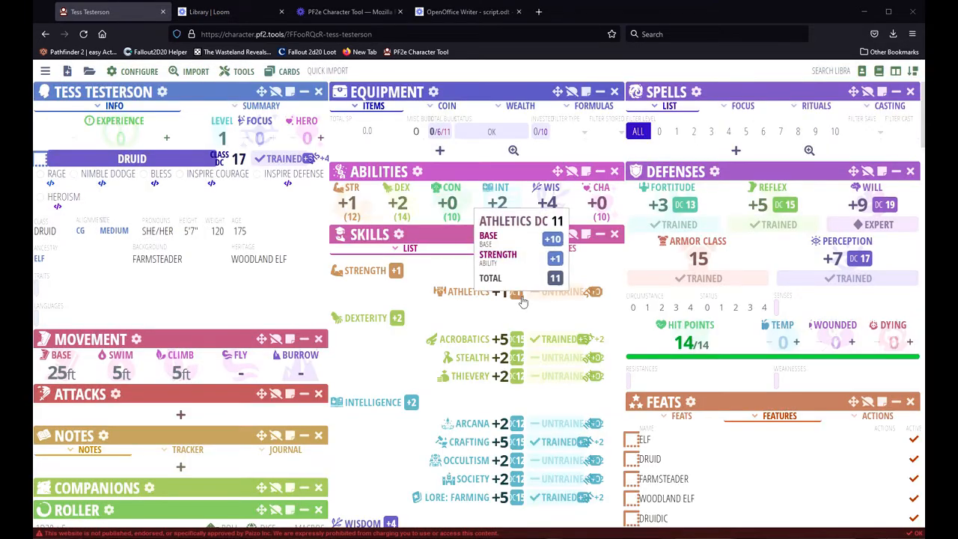
# Show the character's list of feats and set the Shield Block feat's type to General.
pyautogui.scroll(-1, 524, 299)
pyautogui.click(698, 337)
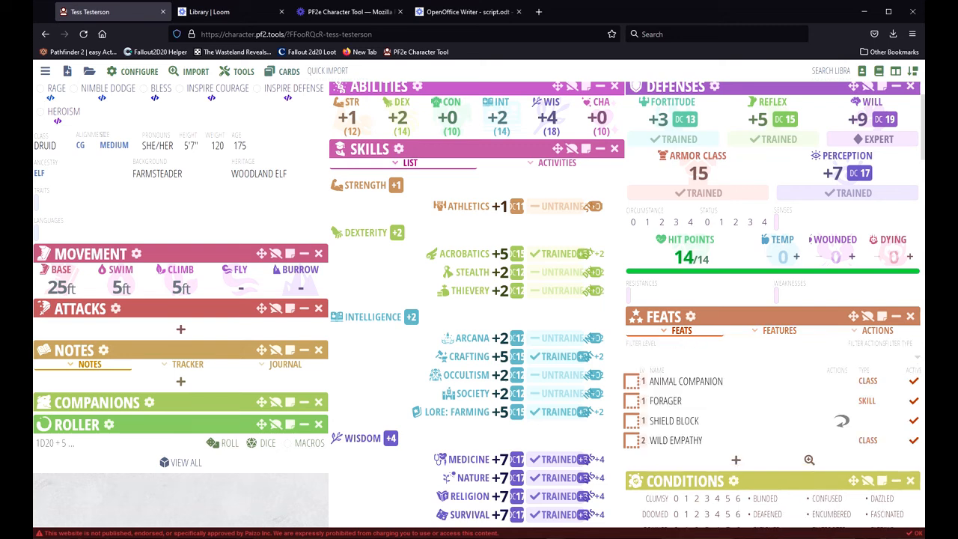
pyautogui.moveTo(676, 402)
pyautogui.moveTo(681, 382)
pyautogui.moveTo(774, 406)
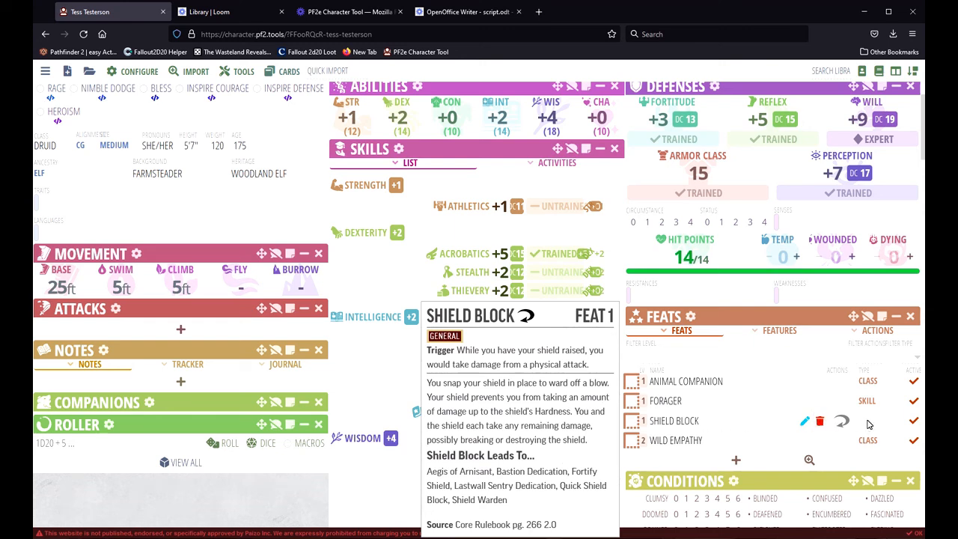
pyautogui.moveTo(872, 425)
pyautogui.click(803, 422)
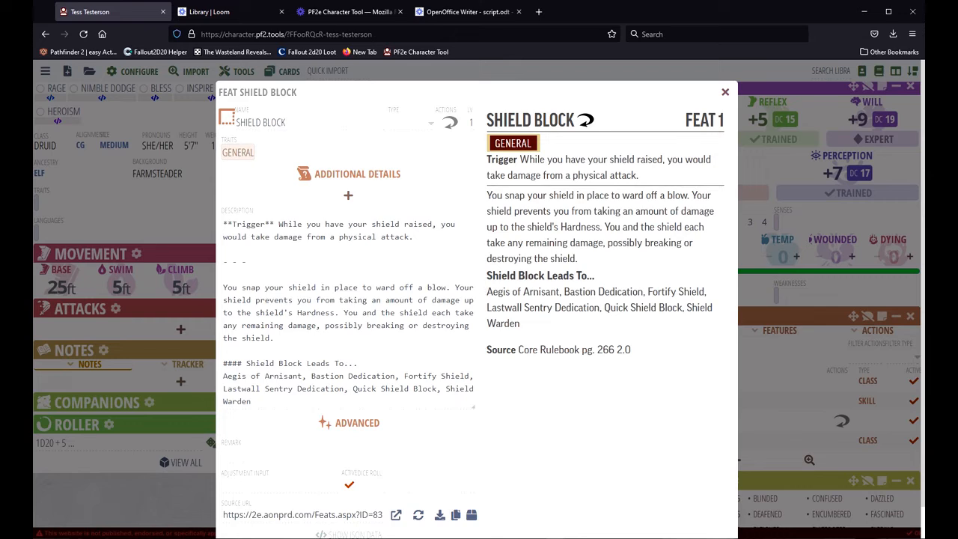
pyautogui.click(410, 122)
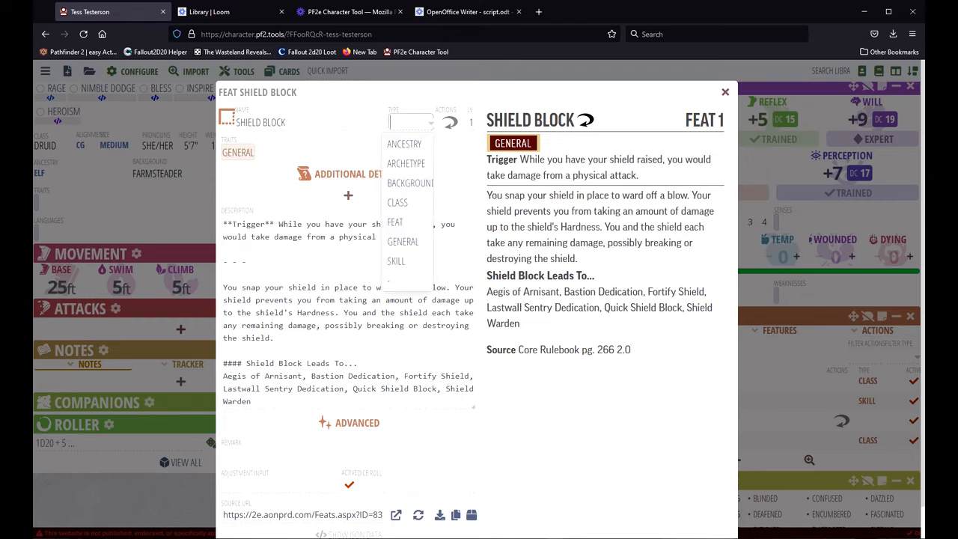
pyautogui.click(413, 242)
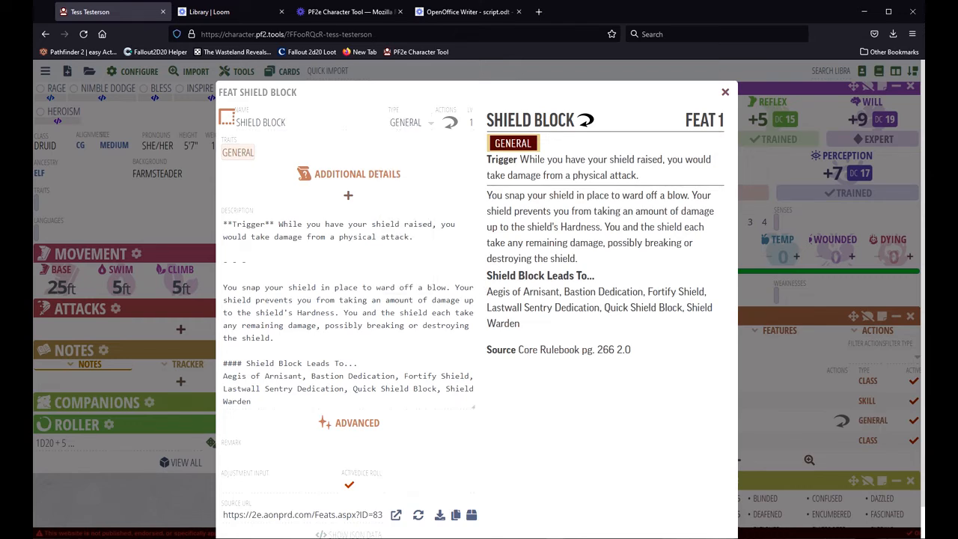
pyautogui.click(724, 91)
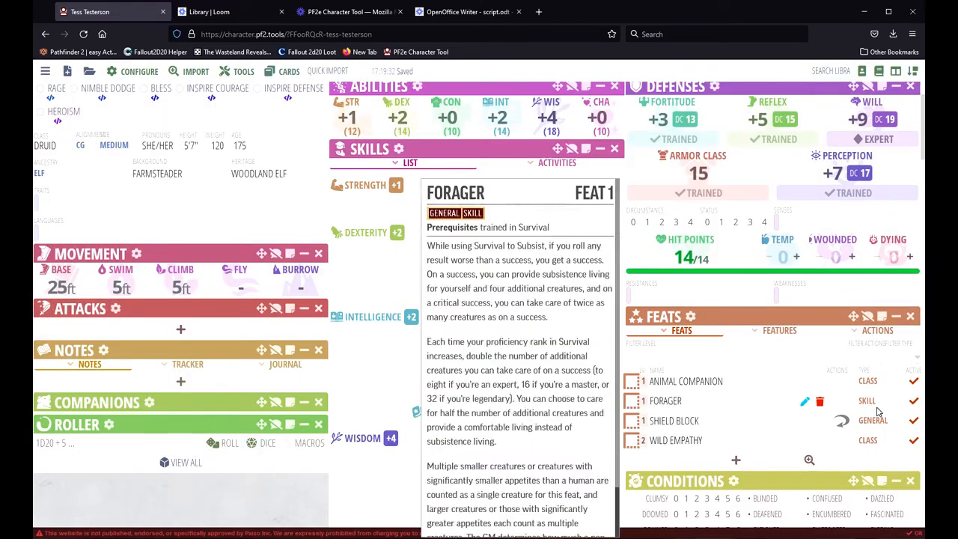
pyautogui.moveTo(877, 419)
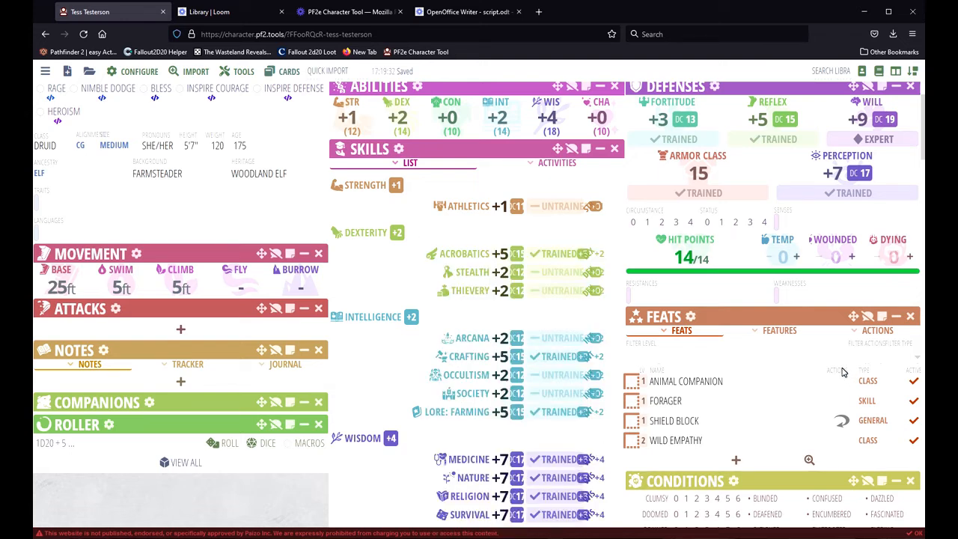
pyautogui.moveTo(841, 423)
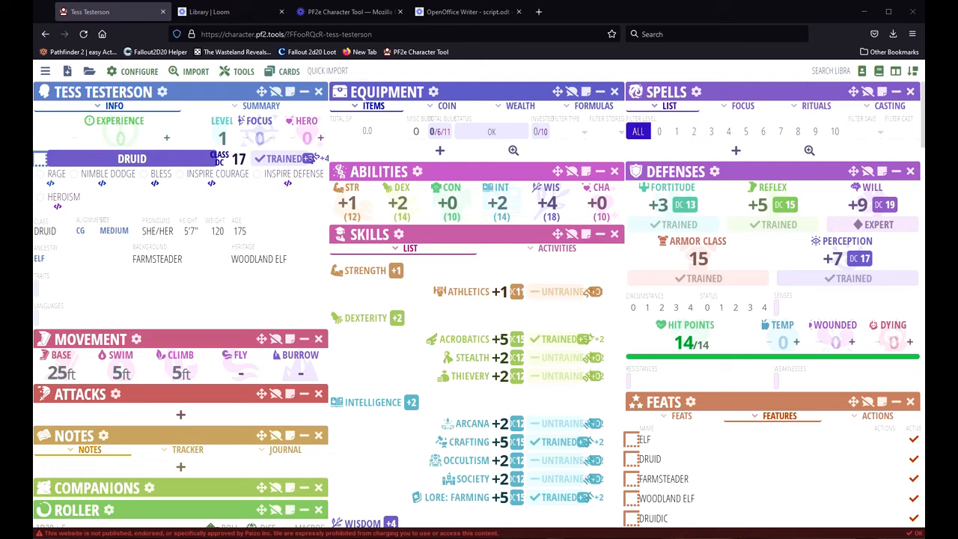
# Import the level 1 Elven Lore feat from the importer and close the importer.
pyautogui.click(184, 79)
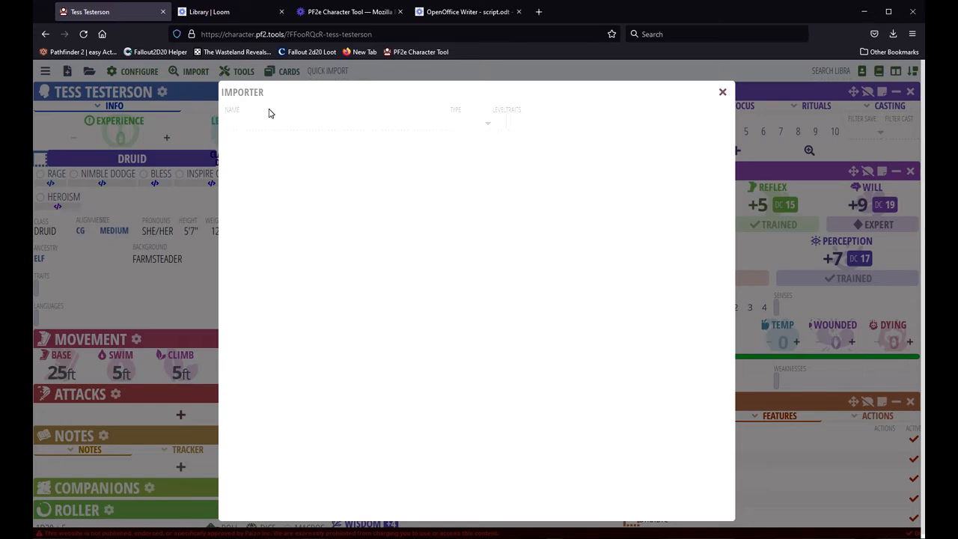
pyautogui.write('EL')
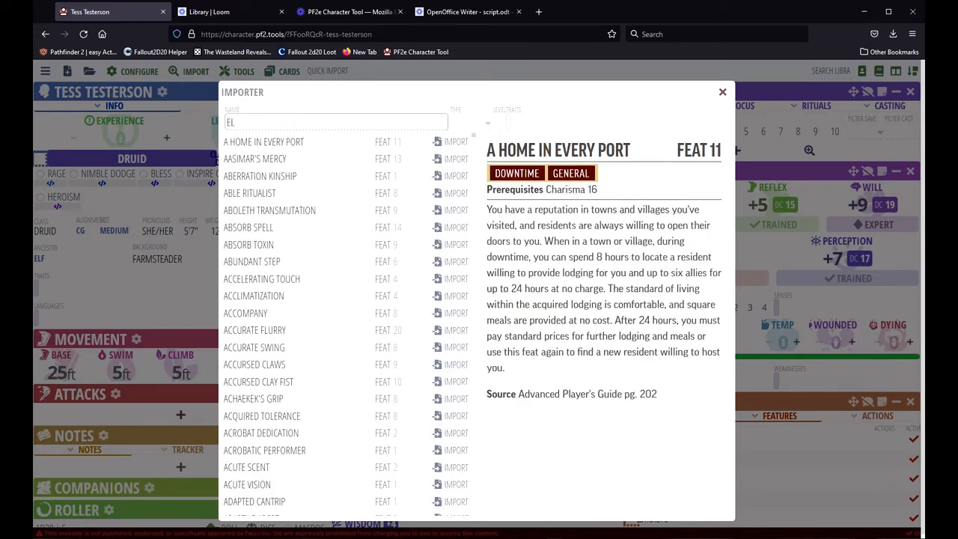
pyautogui.write('VEN LOR')
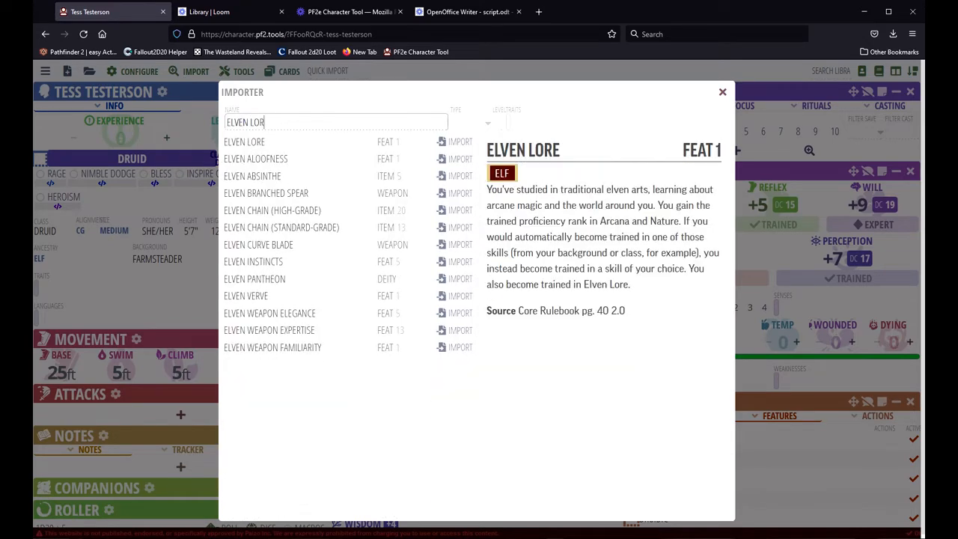
pyautogui.click(449, 140)
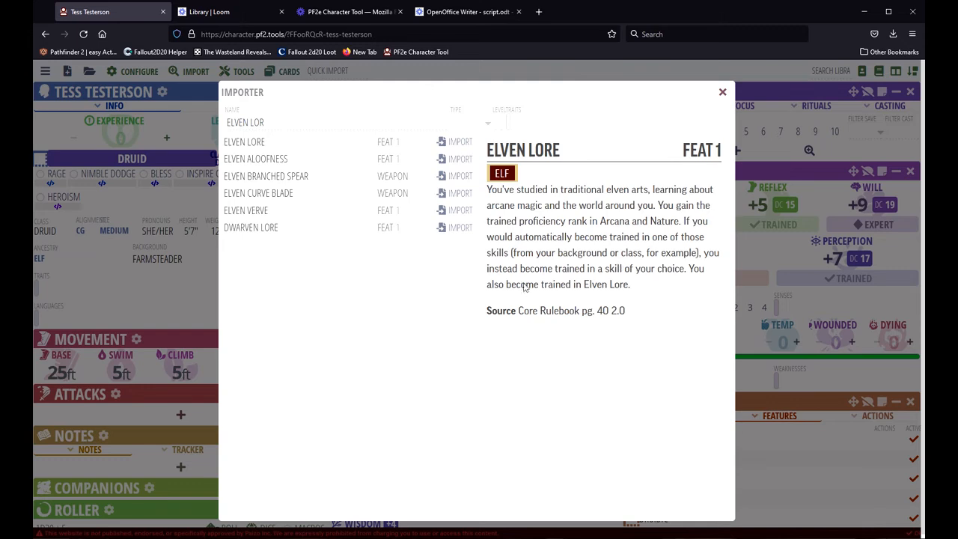
pyautogui.click(722, 91)
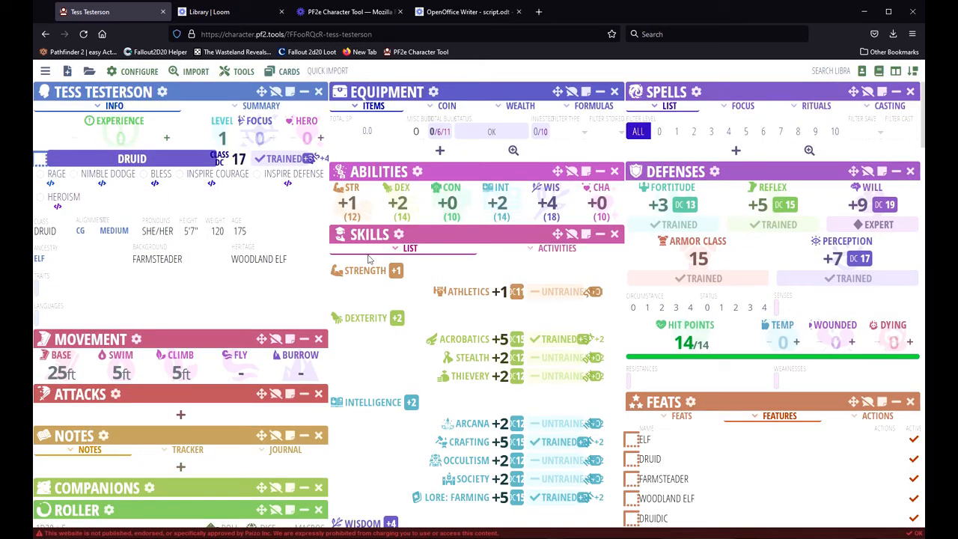
# Add a custom skill named "LORE: ELF" in the skills settings and set its proficiency to Trained.
pyautogui.click(400, 236)
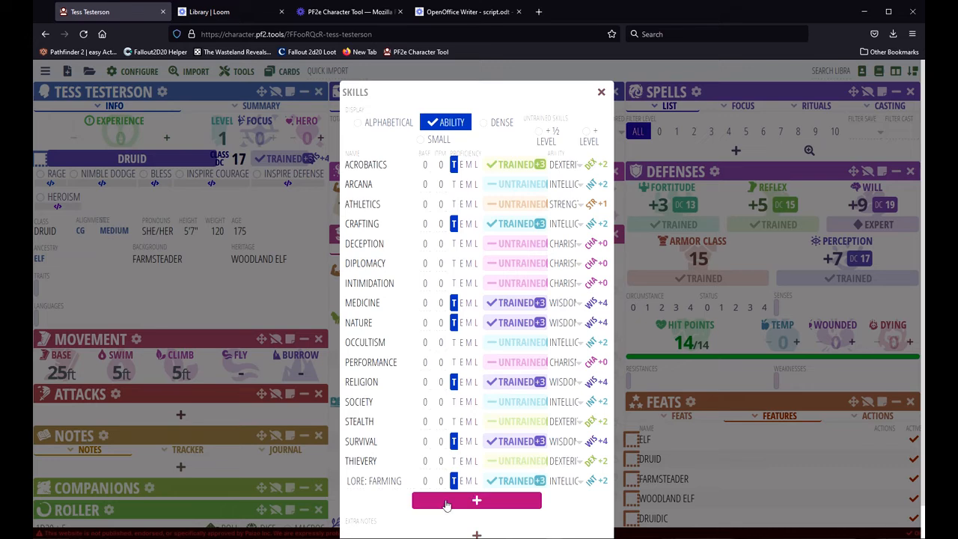
pyautogui.click(493, 508)
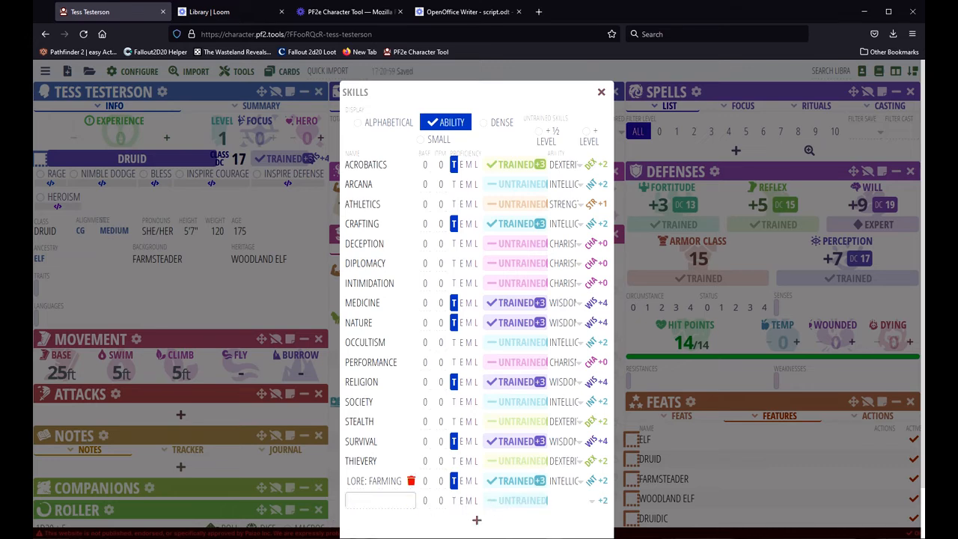
pyautogui.write('LORE: ELV')
pyautogui.press('BackSpace')
pyautogui.write('F')
pyautogui.click(453, 500)
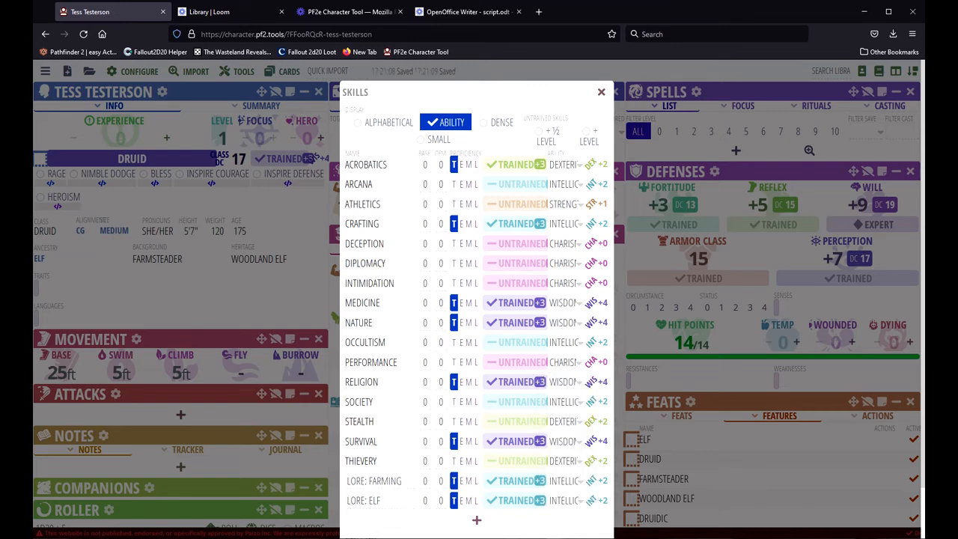
# Set the Arcana and Stealth skills to Trained proficiency and close the skills settings.
pyautogui.click(454, 184)
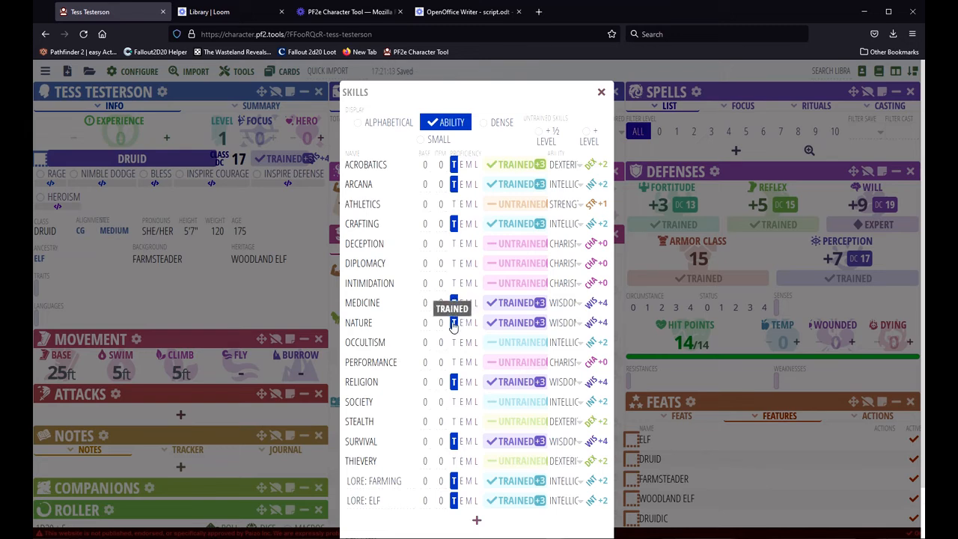
pyautogui.click(453, 421)
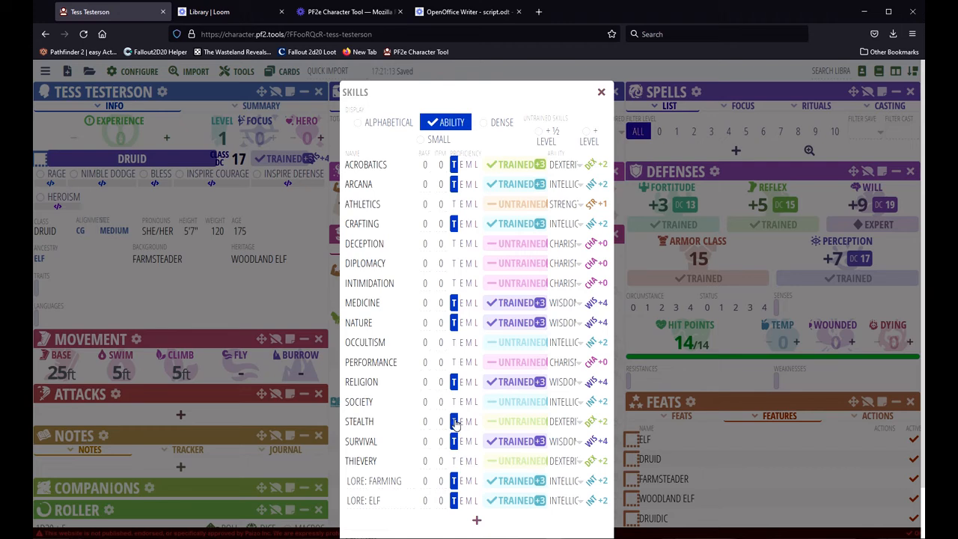
pyautogui.click(601, 92)
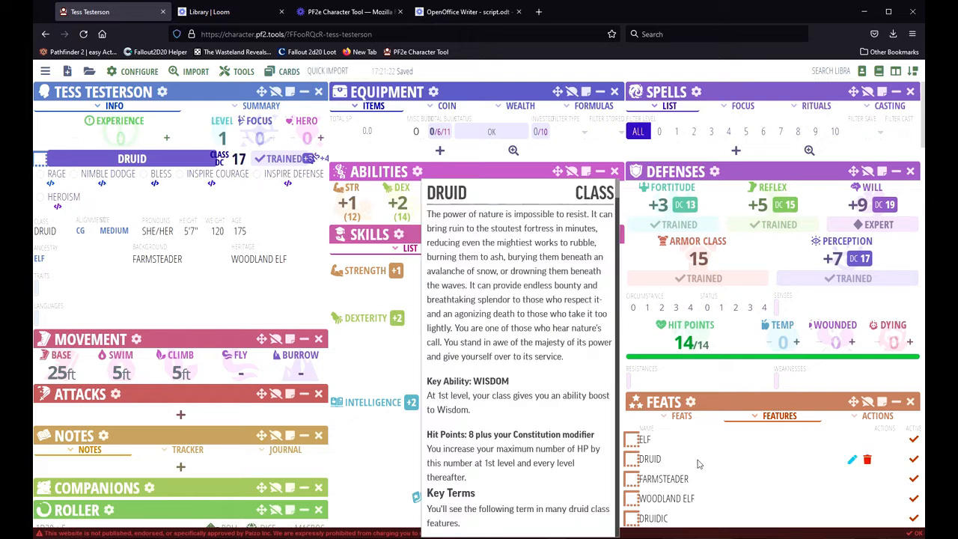
# Switch the feats section from the character's features to the list of feats and review it.
pyautogui.scroll(-2, 671, 462)
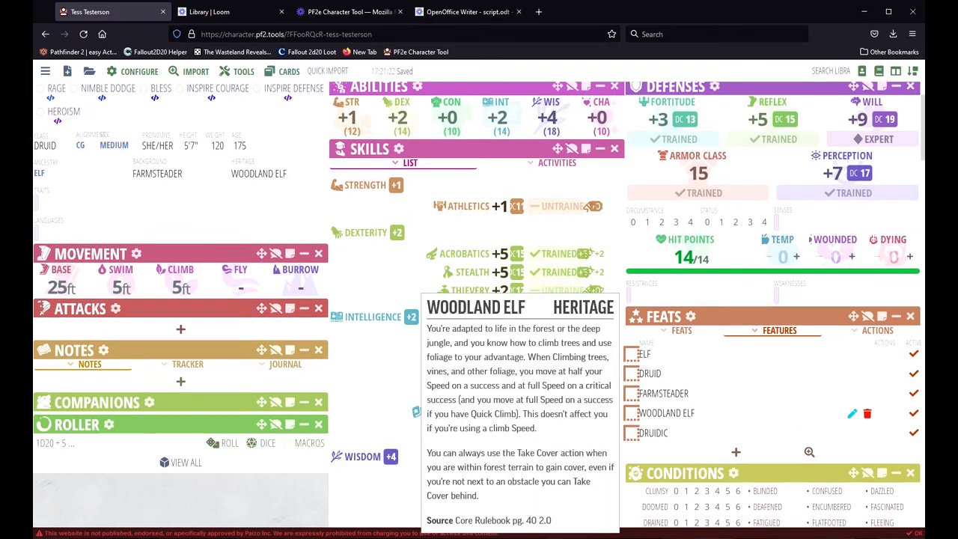
pyautogui.click(687, 333)
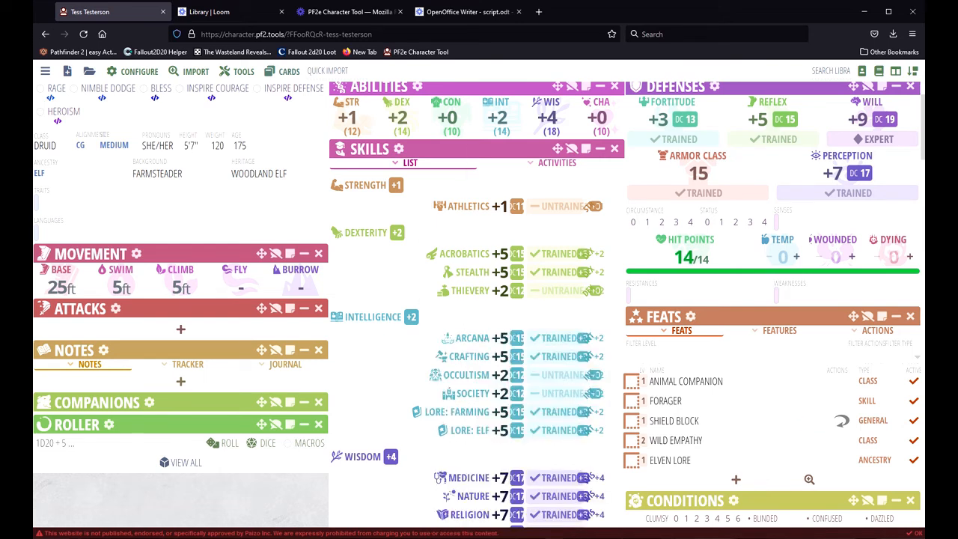
pyautogui.scroll(2, 507, 299)
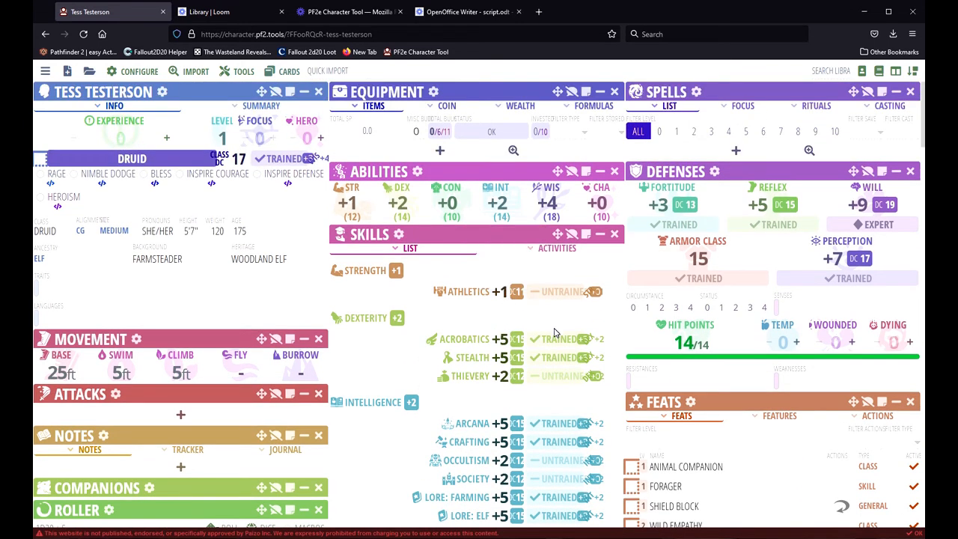